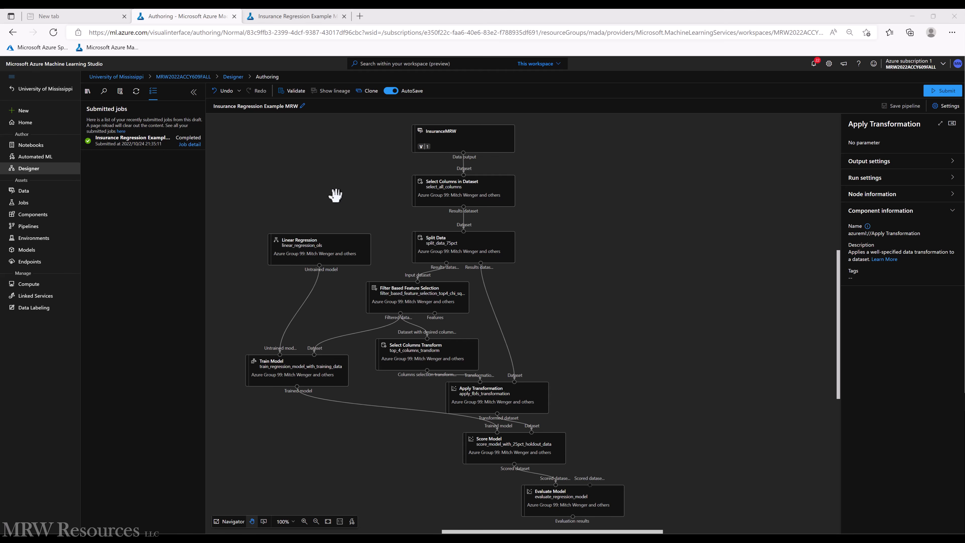
- Delete the Filter Based Feature Selection, Select Columns Transform and Apply Transformation nodes from the pipeline
left_click(401, 298)
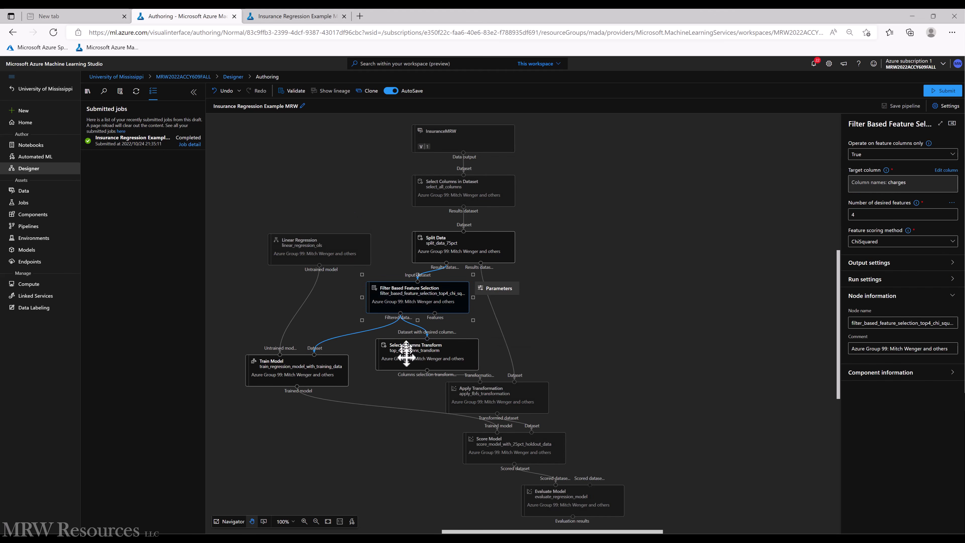
key("Delete")
left_click(404, 363)
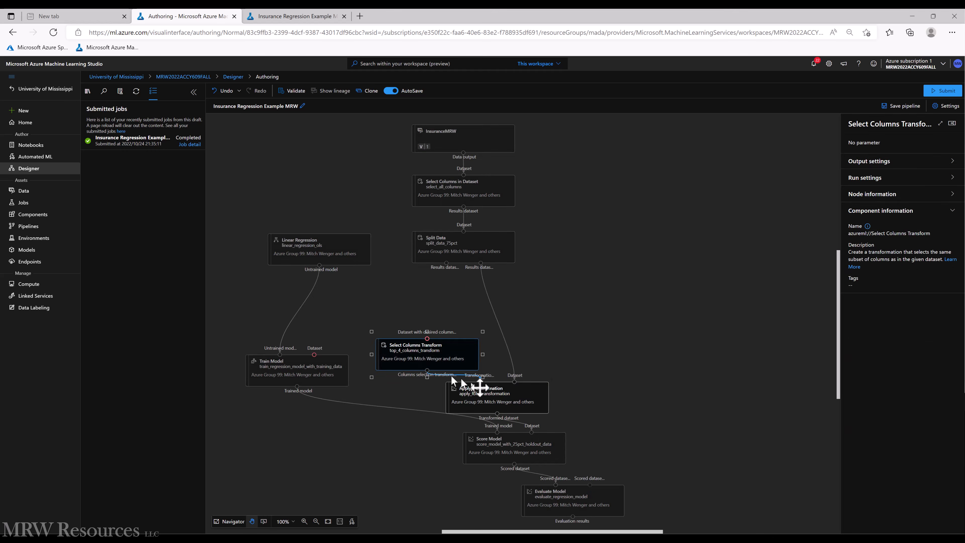
key("Delete")
left_click(489, 395)
key("Delete")
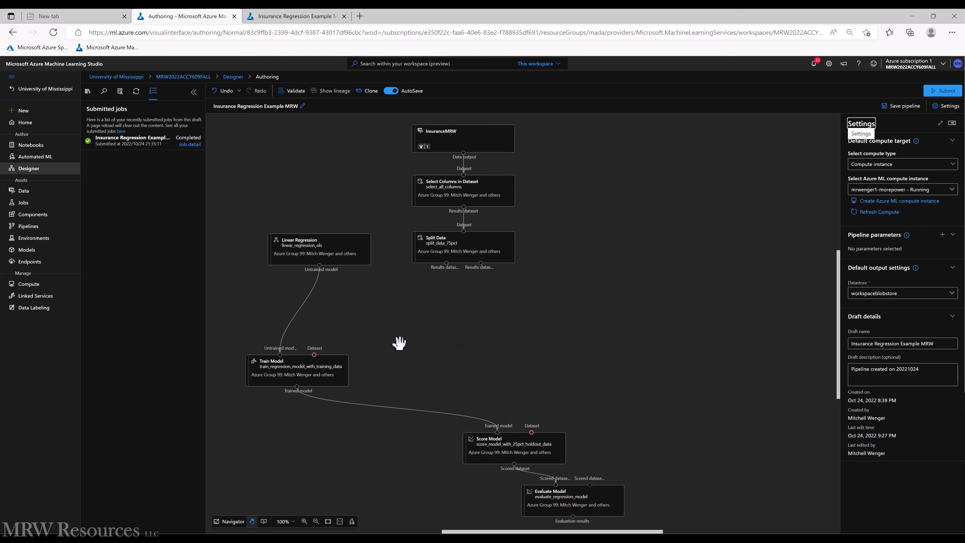
- Move Train Model closer to Split Data, then connect Split Data's first output to Train Model's dataset and its second to Score Model's dataset
left_click_drag(314, 354, 424, 331)
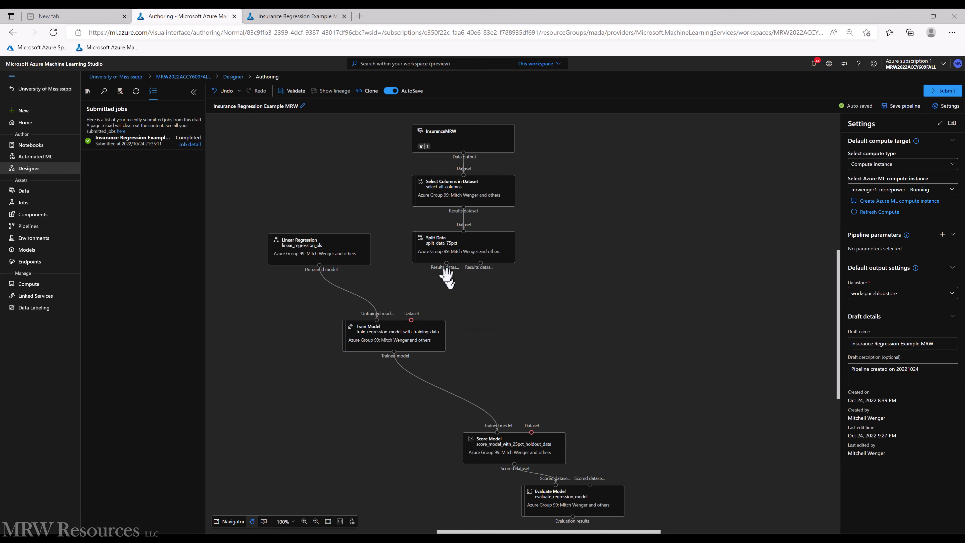
left_click_drag(446, 262, 411, 321)
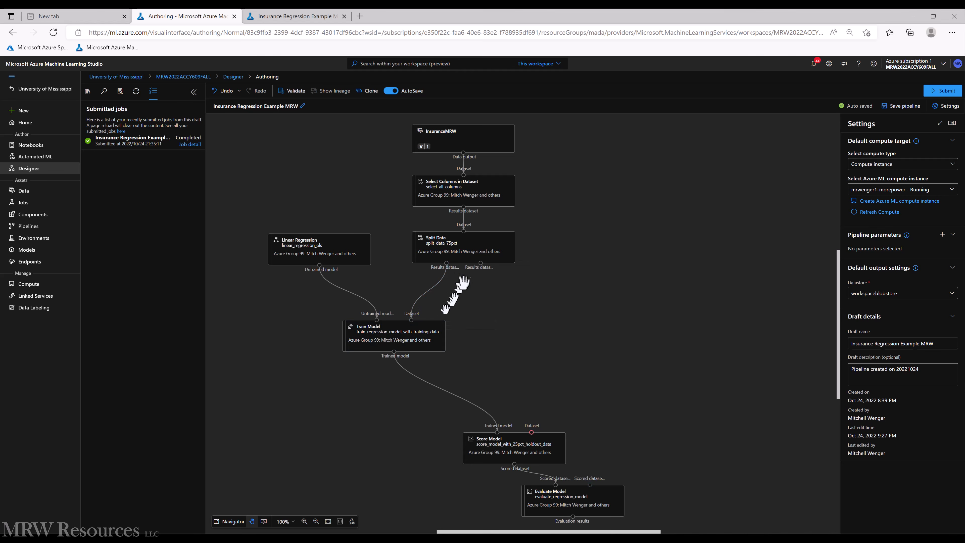
left_click_drag(480, 263, 531, 432)
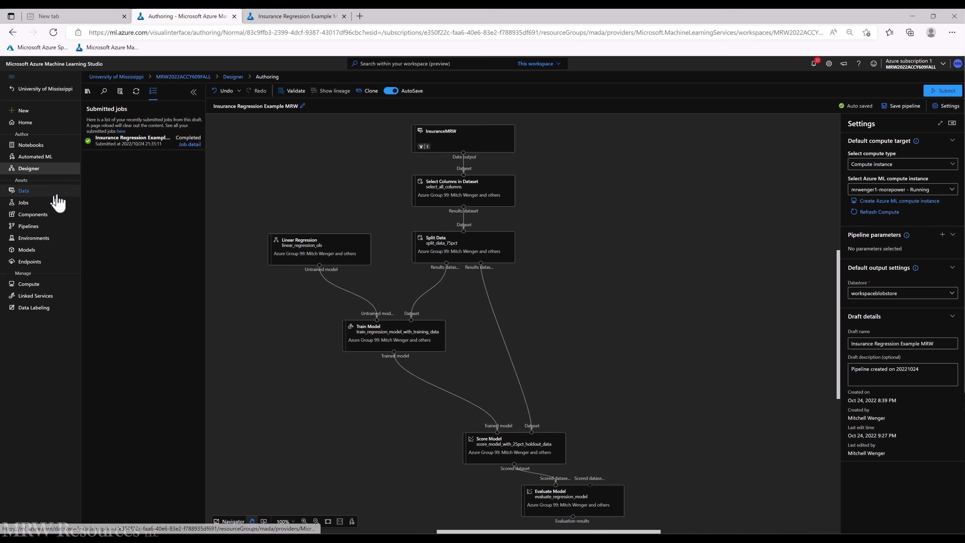
- Search the component library for "permutation" and add Permutation Feature Importance to an empty area beside the Train Model and Score Model nodes
left_click(88, 93)
left_click(193, 110)
left_click(165, 111)
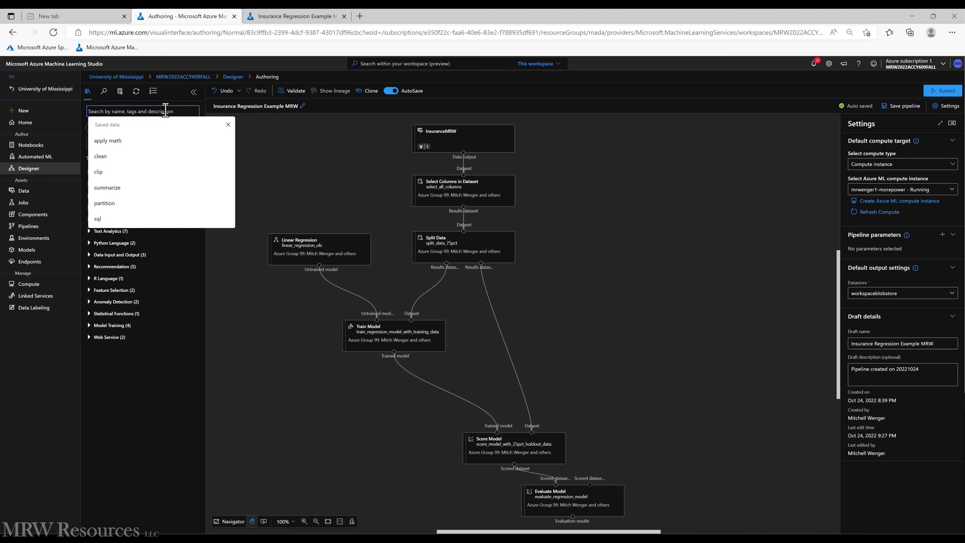
type("permutation")
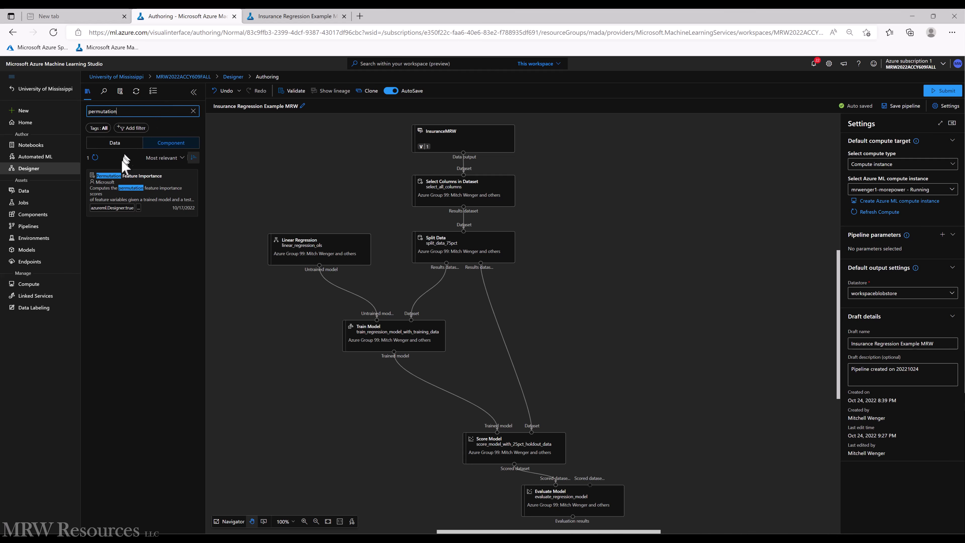
left_click_drag(118, 185, 624, 367)
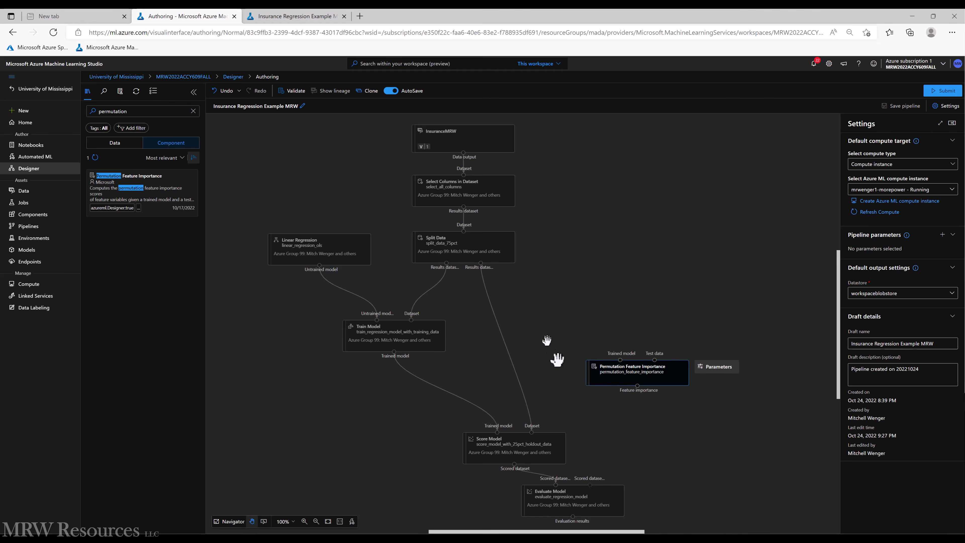
- Reposition Permutation Feature Importance and connect Train Model's trained model and Split Data's second output to its trained model and test data inputs
left_click_drag(641, 376, 663, 401)
left_click_drag(394, 352, 644, 390)
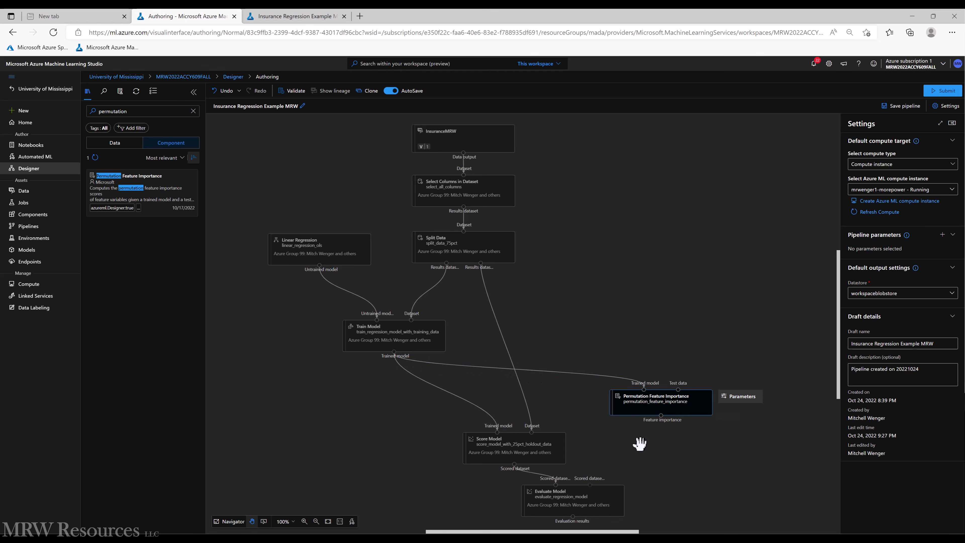
left_click(646, 395)
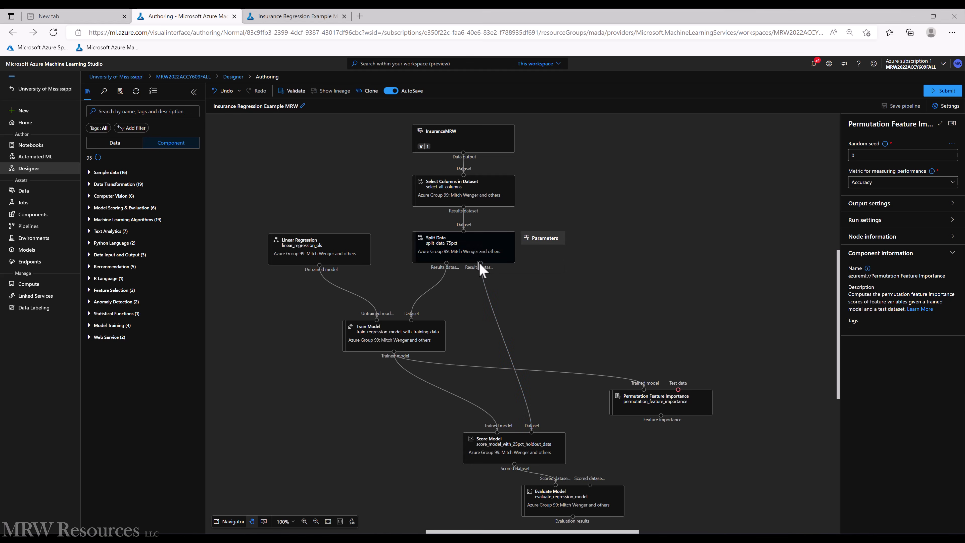
left_click_drag(481, 263, 677, 390)
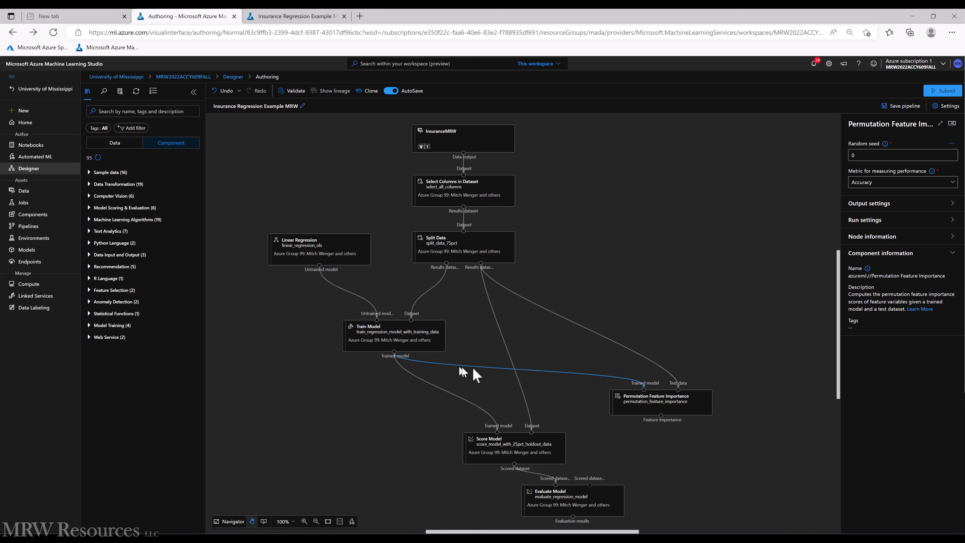
- Set Permutation Feature Importance's random seed to 12345 and its performance metric to Coefficient of Determination
left_click(659, 406)
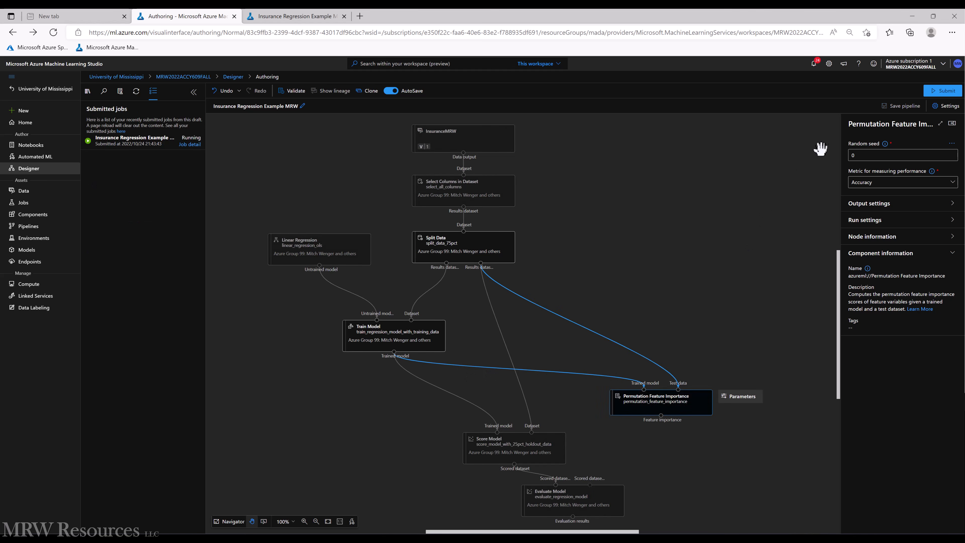
double_click(869, 155)
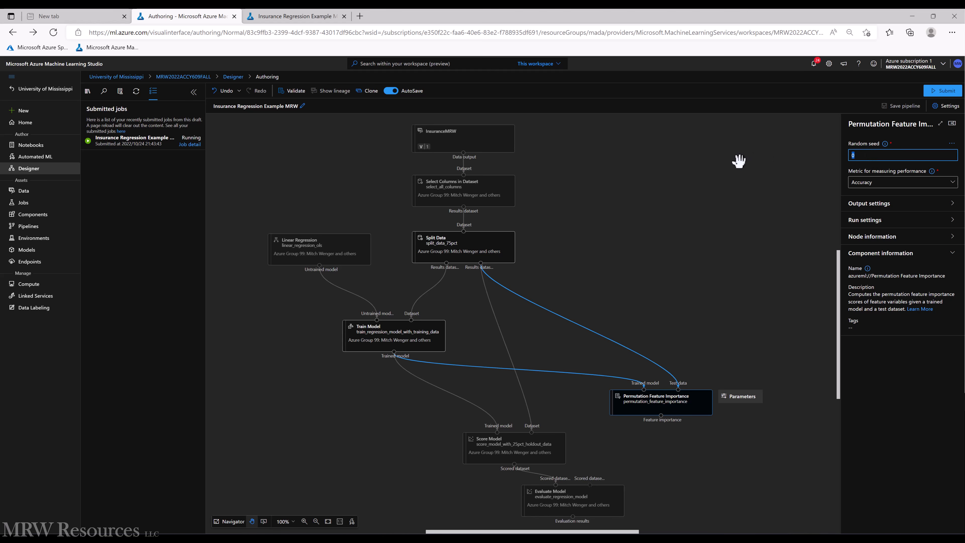
type("12345")
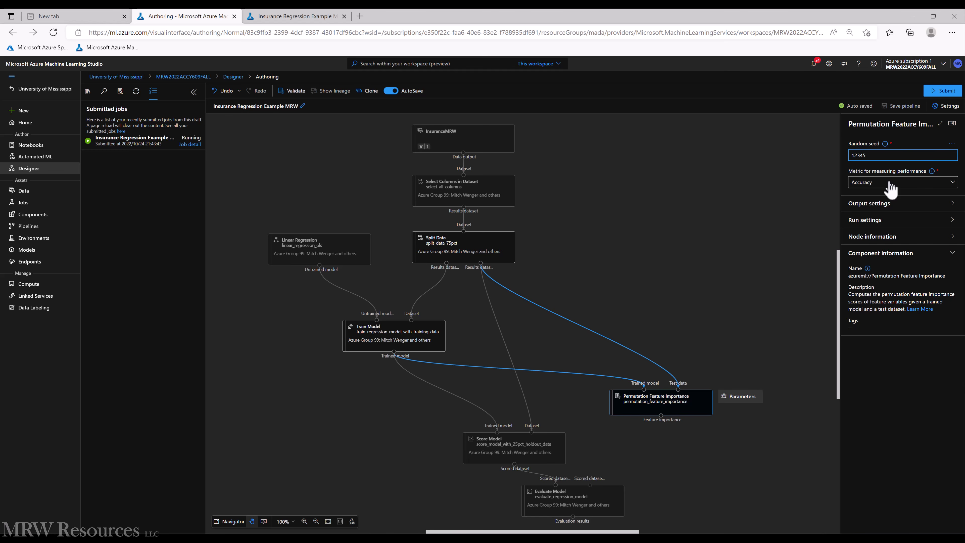
left_click(889, 183)
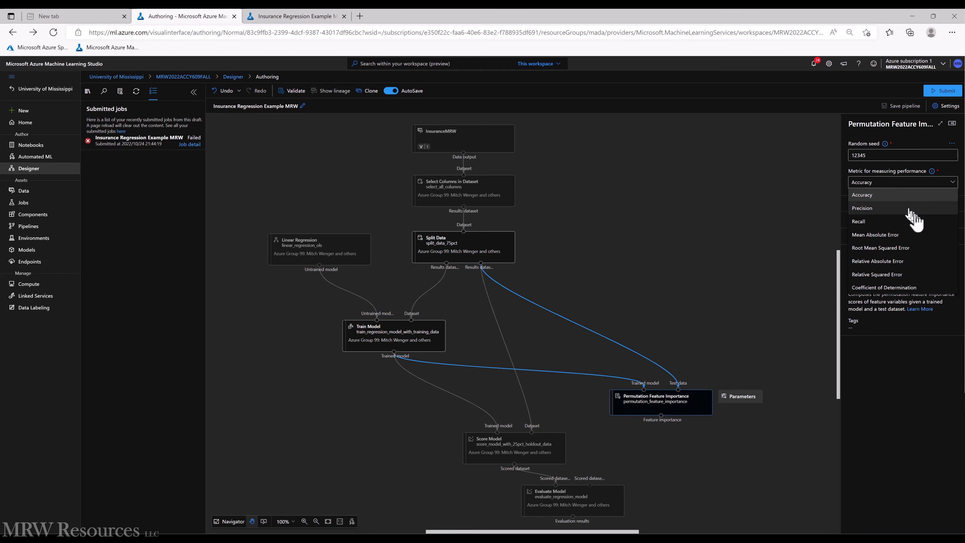
left_click(902, 288)
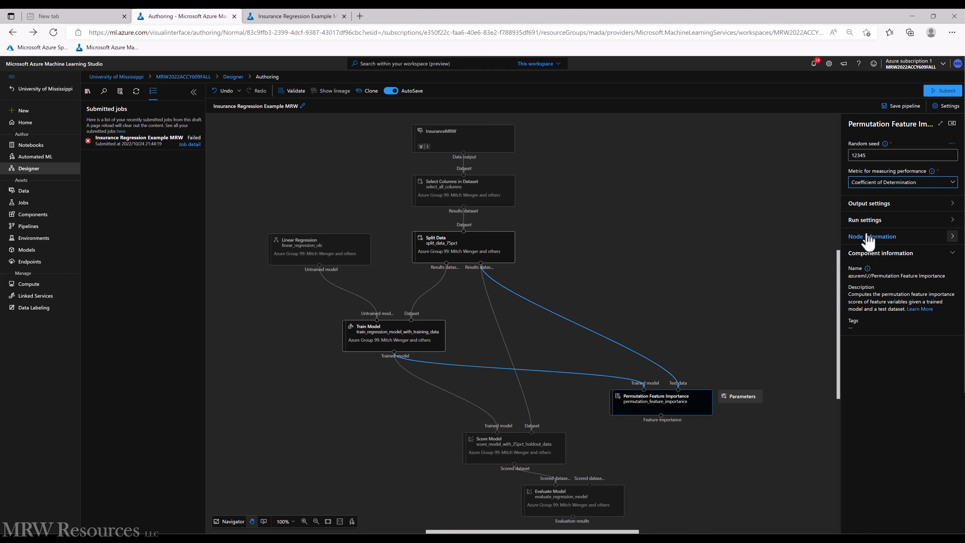
- Rename the Permutation Feature Importance node as pfi_for_regression
left_click(873, 236)
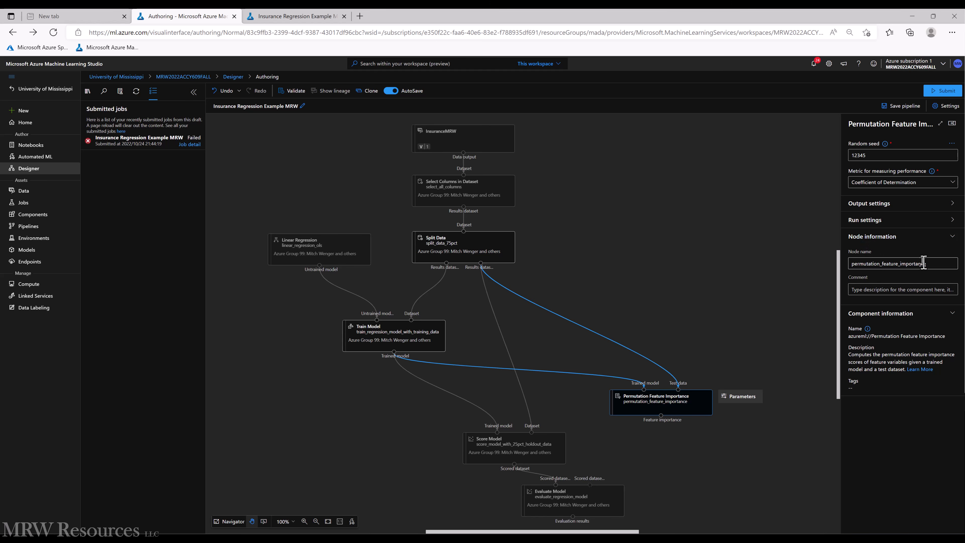
left_click_drag(928, 263, 800, 262)
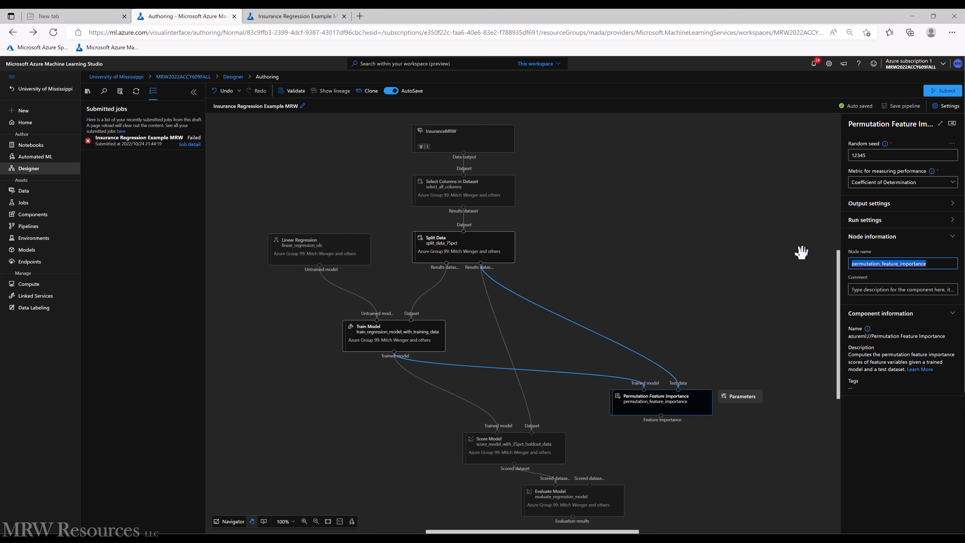
type("pfi_for_")
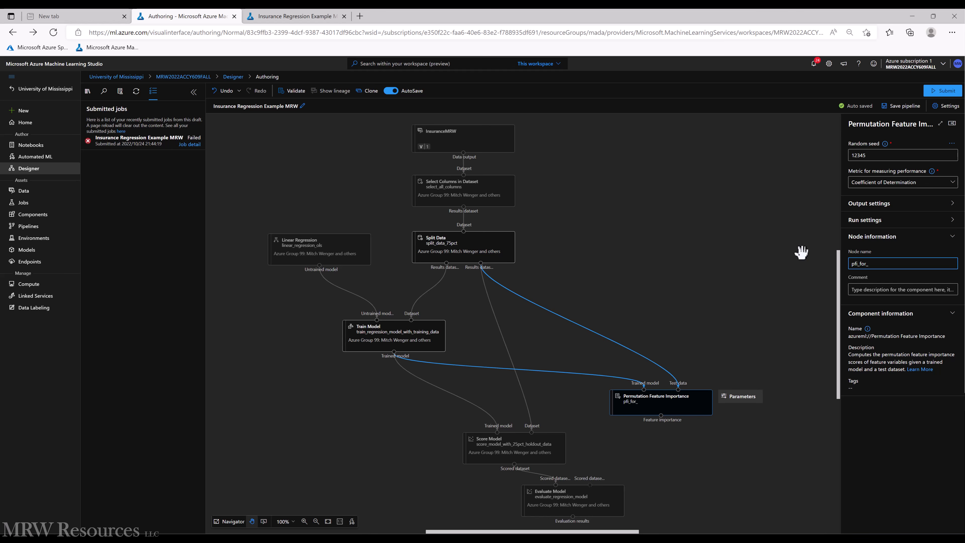
type("regression")
key("Tab")
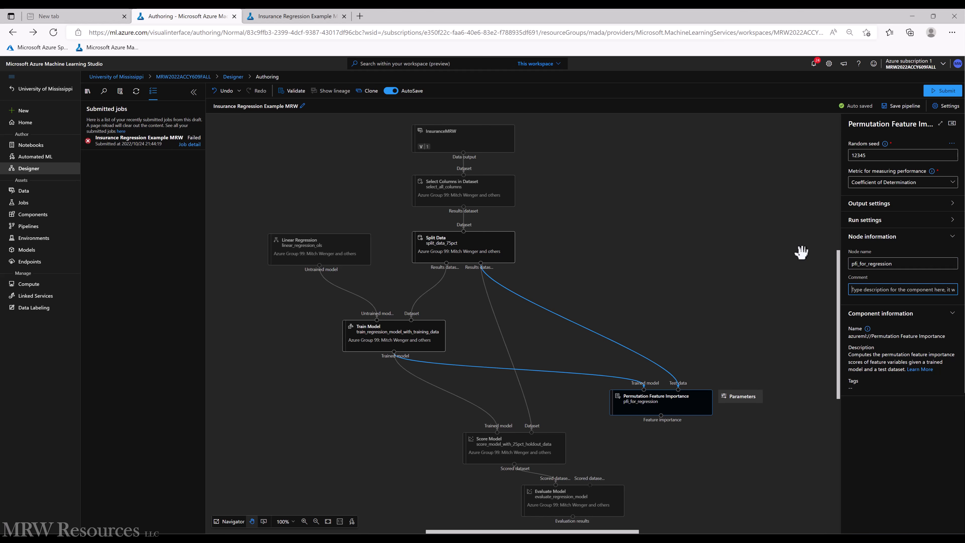
type("https://aka.ms/aml/apply-transformation")
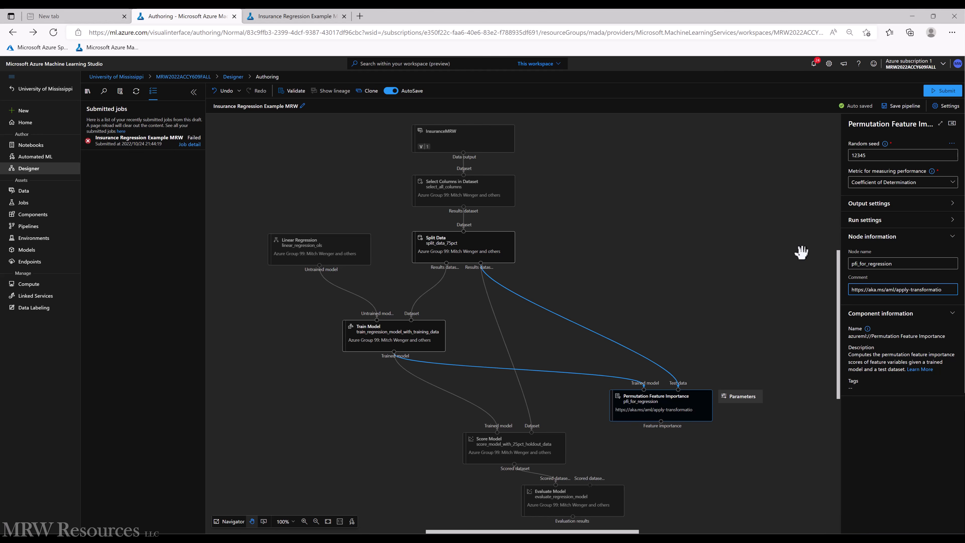
key("BackSpace")
key("BackSpace")
key("BackSpace")
key("BackSpace")
key("BackSpace")
key("BackSpace")
key("BackSpace")
key("BackSpace")
key("BackSpace")
key("BackSpace")
key("BackSpace")
key("BackSpace")
key("BackSpace")
key("BackSpace")
key("BackSpace")
key("BackSpace")
key("BackSpace")
key("BackSpace")
key("BackSpace")
key("BackSpace")
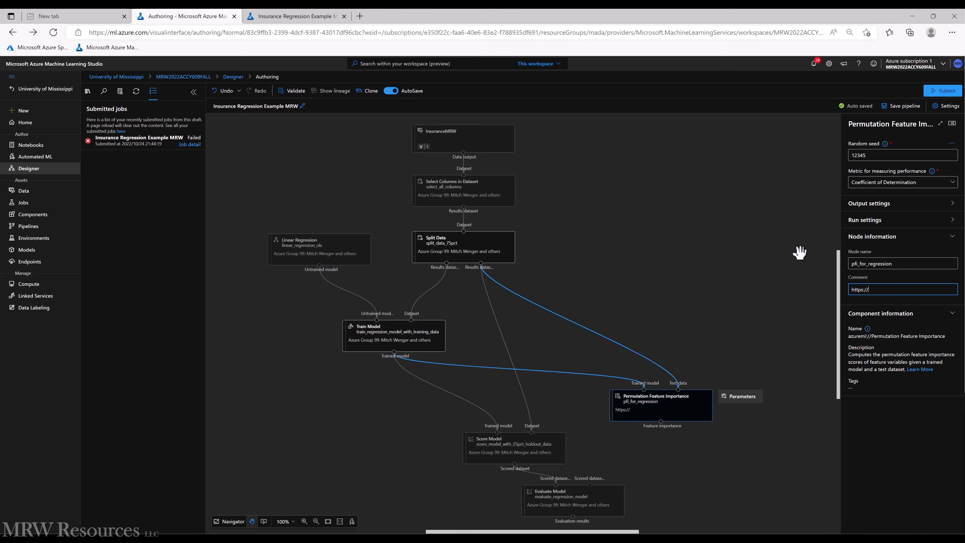
key("BackSpace")
key("BackSpace")
key("BackSpace")
key("BackSpace")
key("BackSpace")
key("BackSpace")
key("BackSpace")
key("BackSpace")
key("BackSpace")
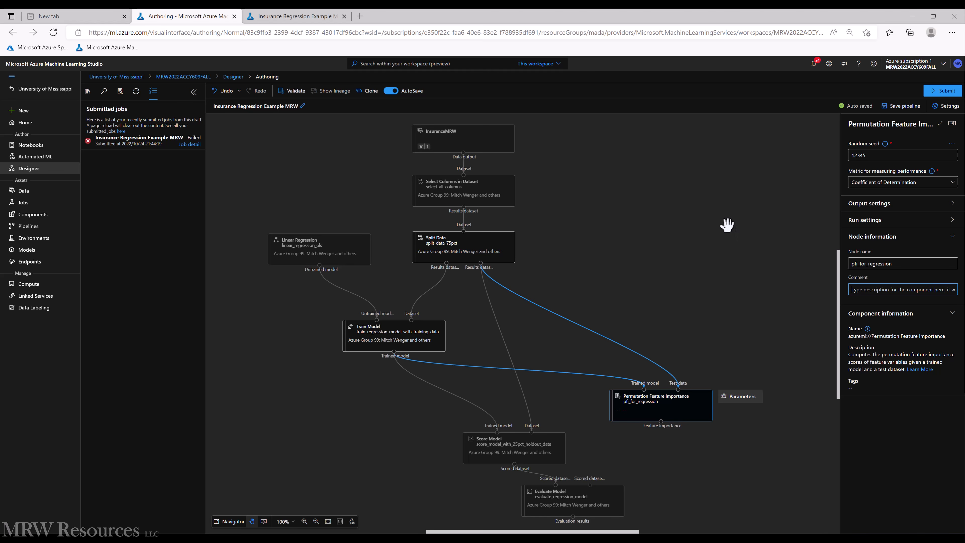
- Set the pfi_for_regression node's comment to "Azure Group 99:" followed by the group member's full name and "and others"
type("Azure Group 99: Mitch We")
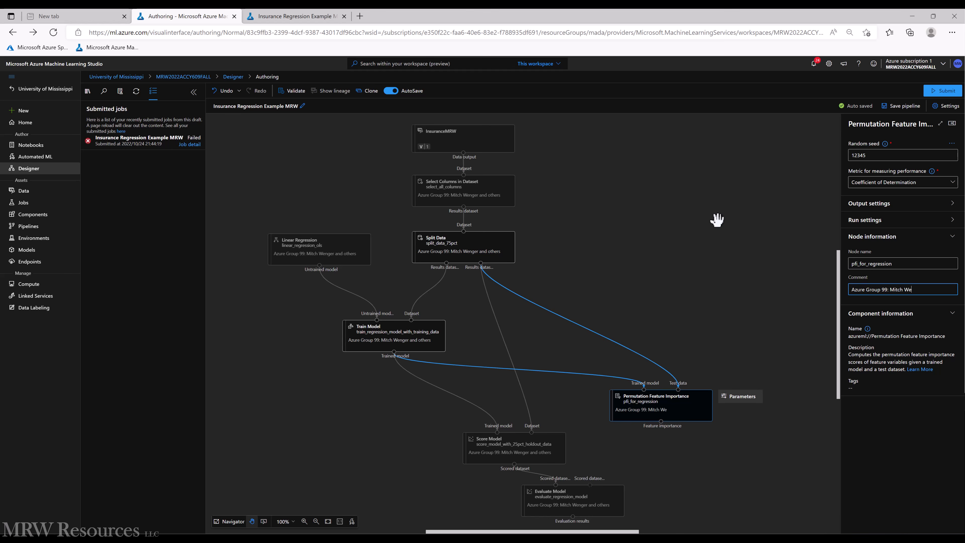
type("nger and others")
key("ctrl+a")
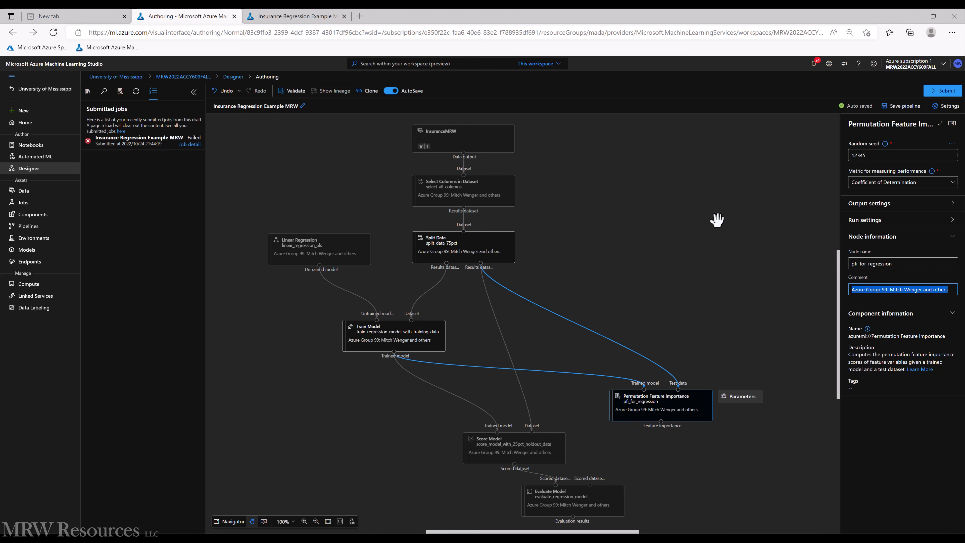
left_click(715, 237)
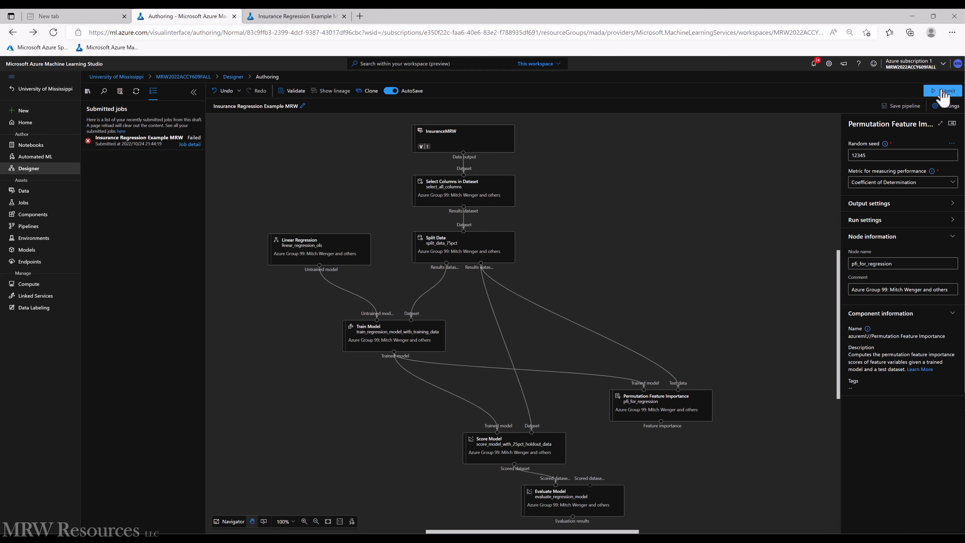
- Submit the pipeline as a job under the existing experiment InsuranceRegressionExampleMRW
left_click(941, 92)
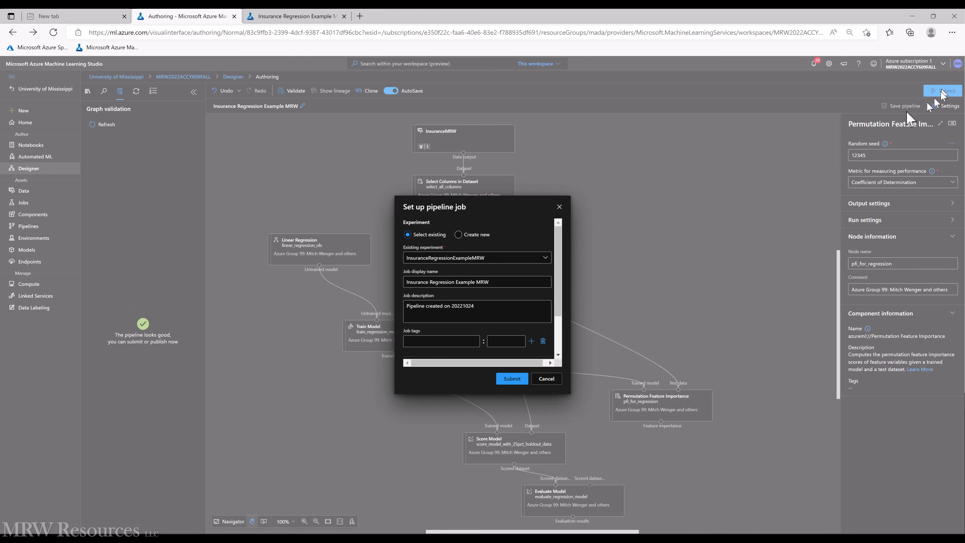
left_click(511, 380)
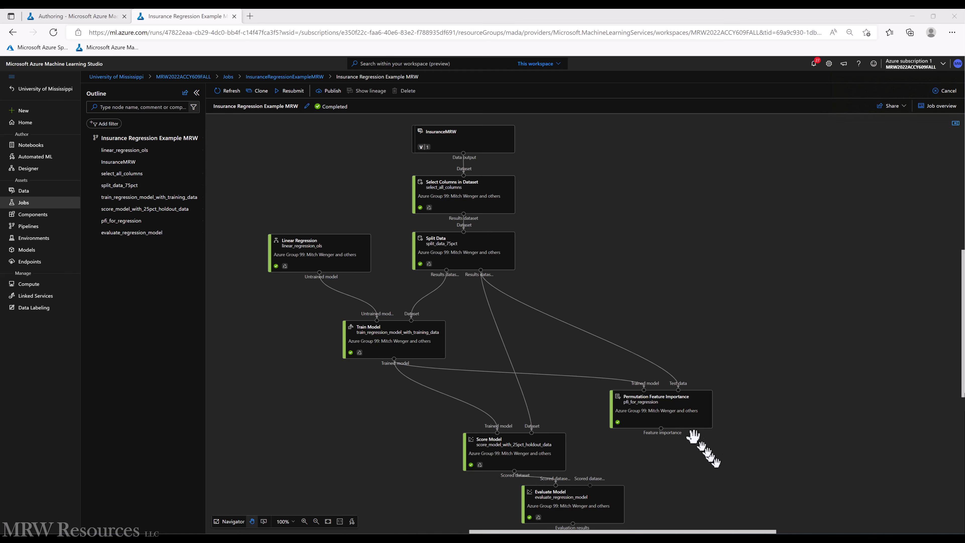
- Preview the feature importance output of the completed job's Permutation Feature Importance node and enlarge it to examine the scores
right_click(642, 409)
mouse_move(607, 469)
left_click(652, 470)
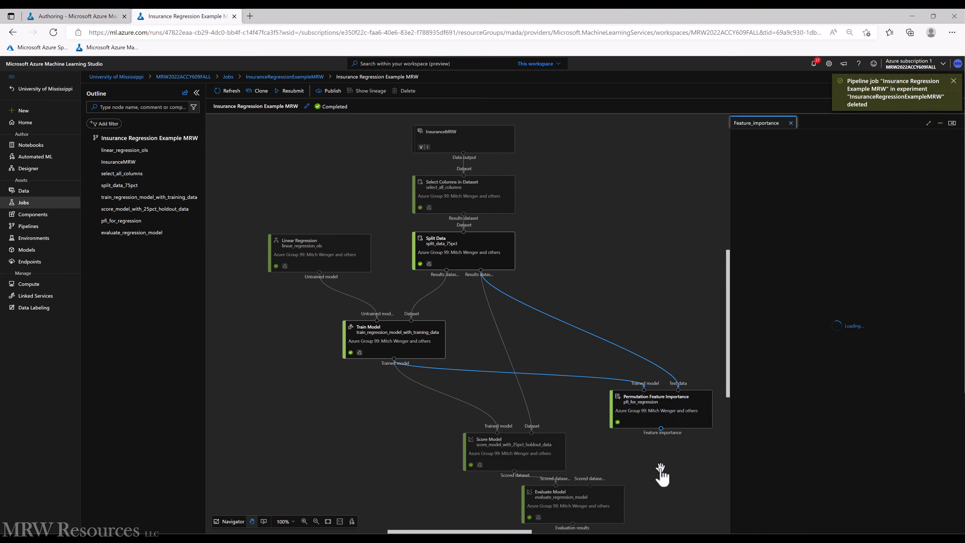
left_click(927, 123)
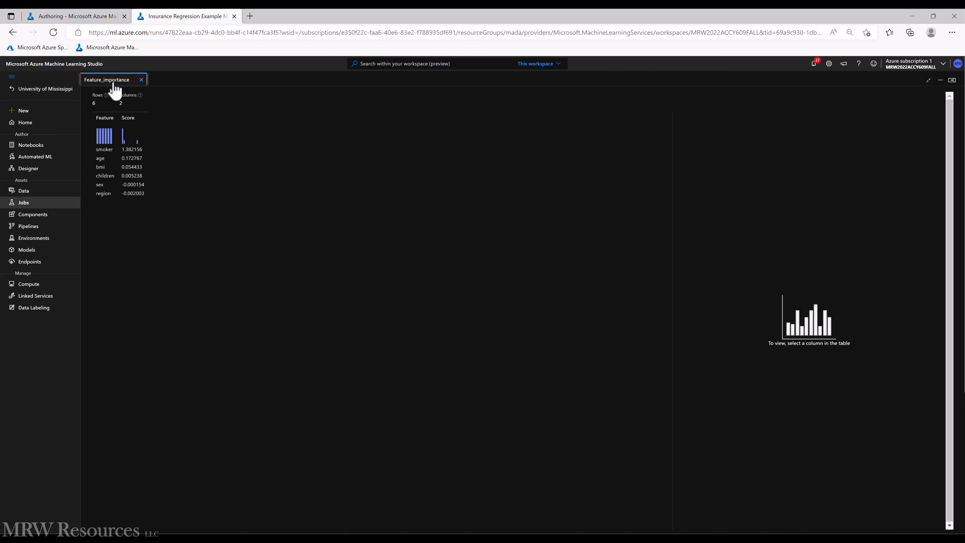
- Exclude the region column from the Select Columns in Dataset node of the pipeline draft, keeping all other columns selected by name
left_click(87, 12)
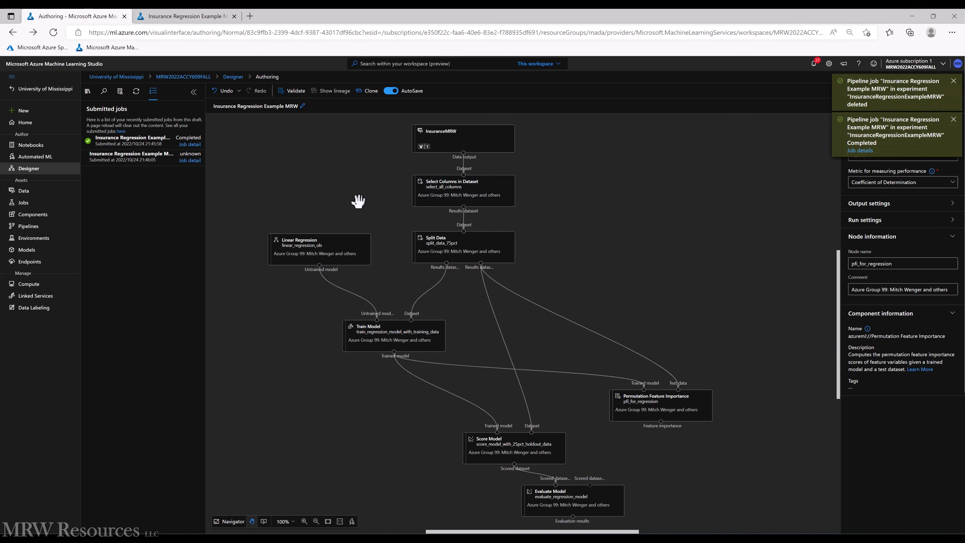
left_click(443, 194)
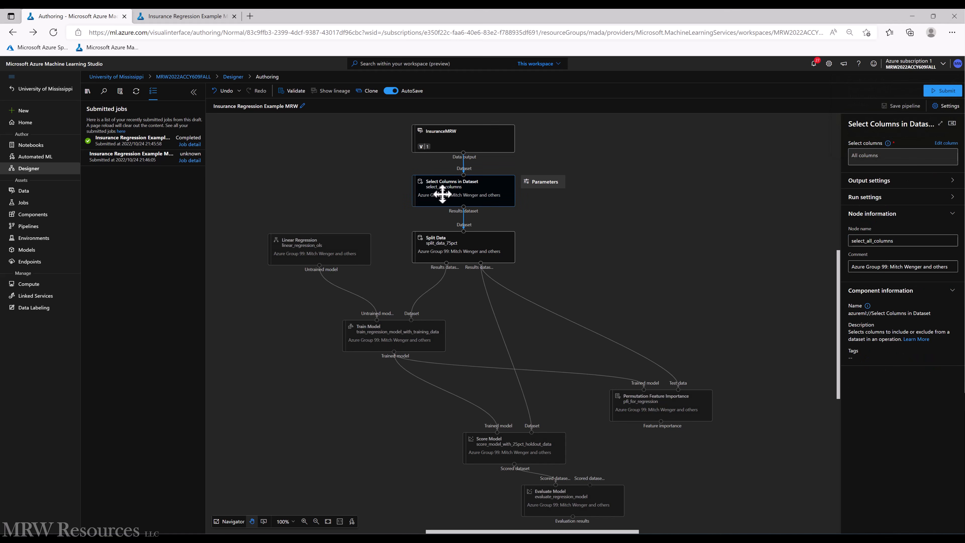
left_click(945, 143)
left_click(437, 243)
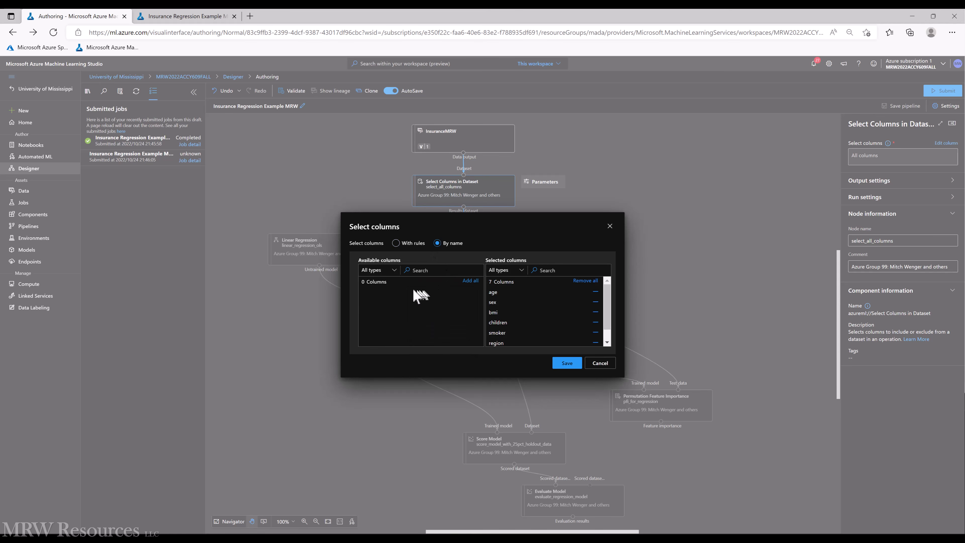
scroll(524, 321, "down", 1)
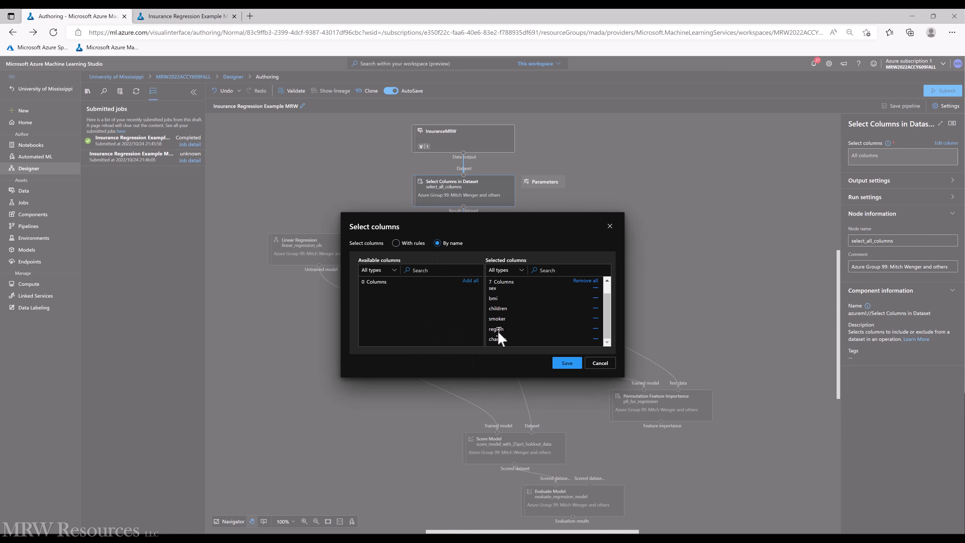
left_click(595, 328)
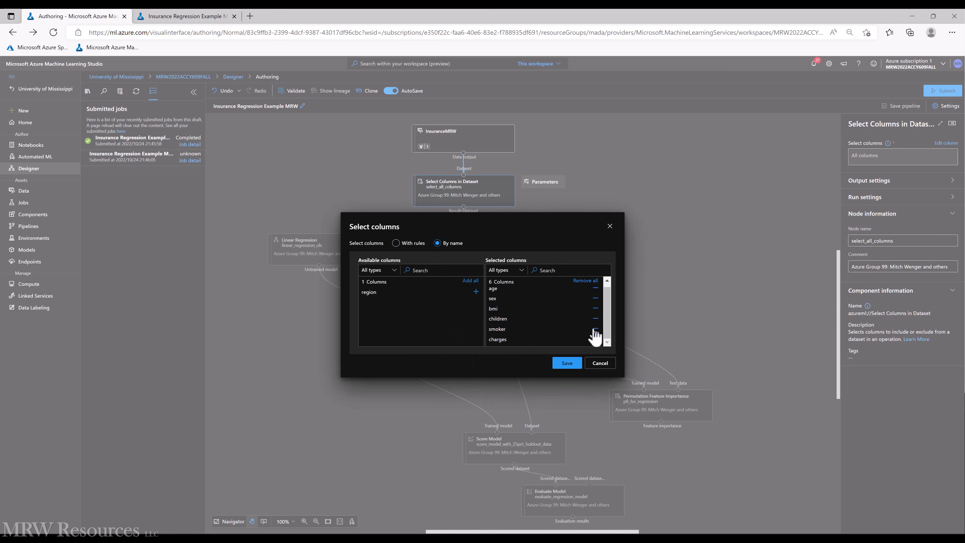
left_click(567, 363)
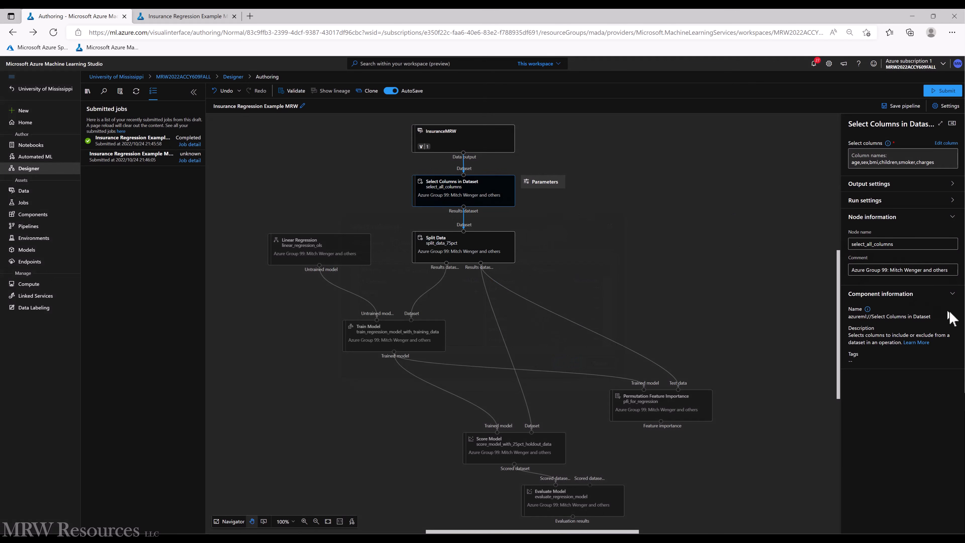
- Rename the Select Columns in Dataset node as select_all_but_region
left_click(465, 192)
right_click(493, 193)
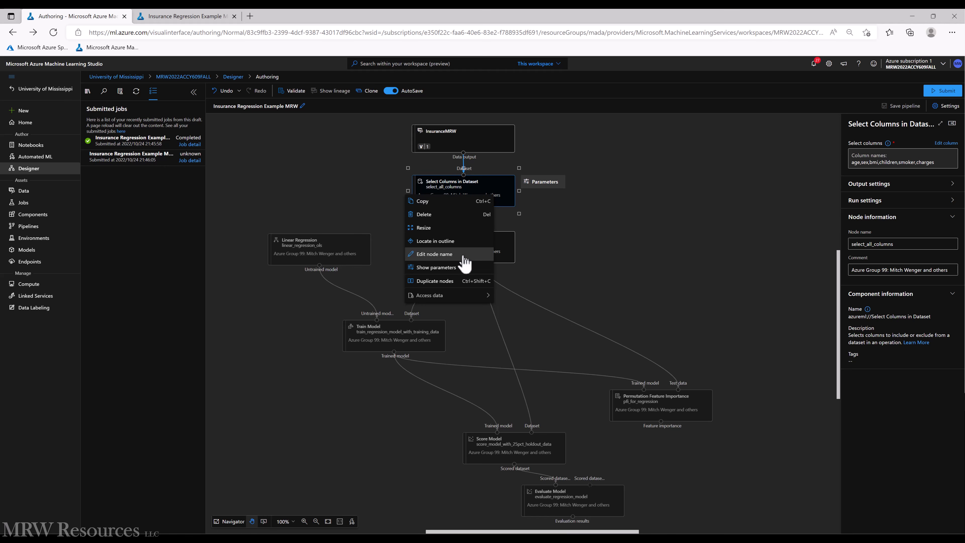
left_click(463, 255)
left_click(877, 244)
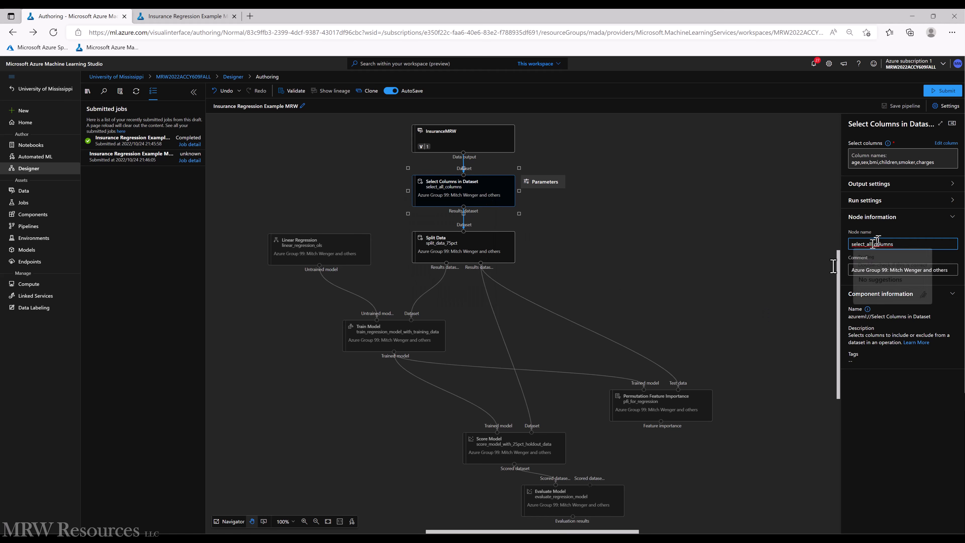
type("but")
key("BackSpace")
type("_retion")
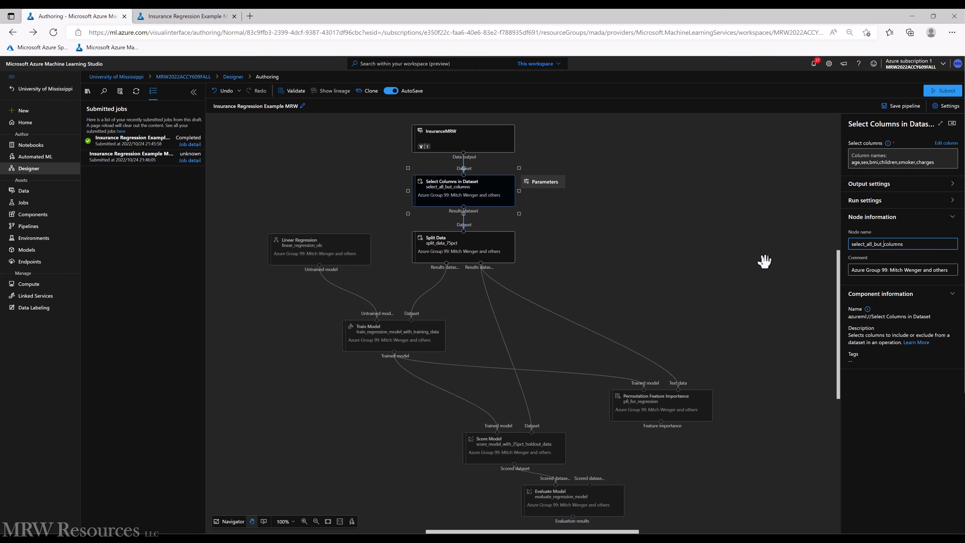
key("BackSpace")
key("BackSpace")
key("BackSpace")
key("BackSpace")
type("gion")
key("Delete")
key("Delete")
key("Delete")
key("Delete")
key("Delete")
key("Delete")
key("Delete")
left_click(764, 262)
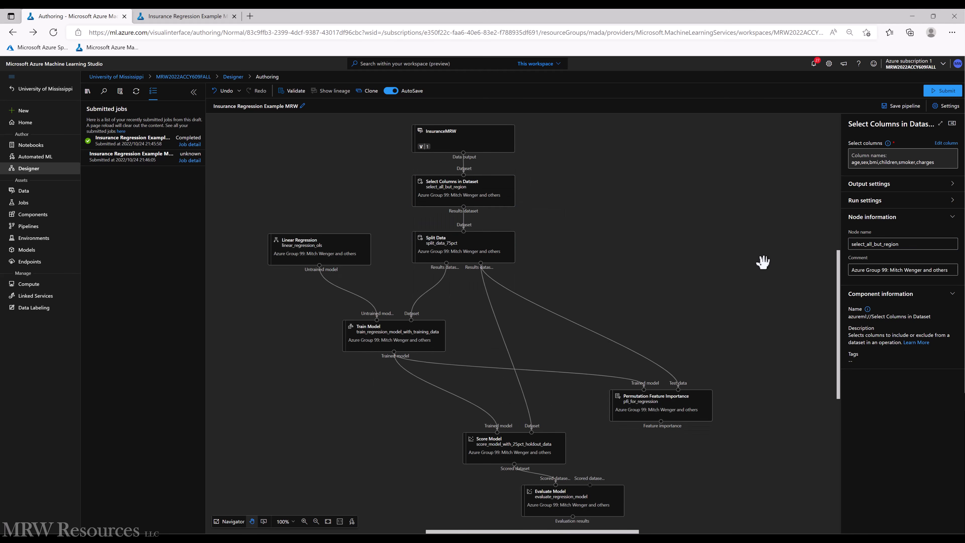
- Recheck the previous job's feature importance scores and submit the updated pipeline under the existing experiment InsuranceRegressionExampleMRW
left_click(162, 16)
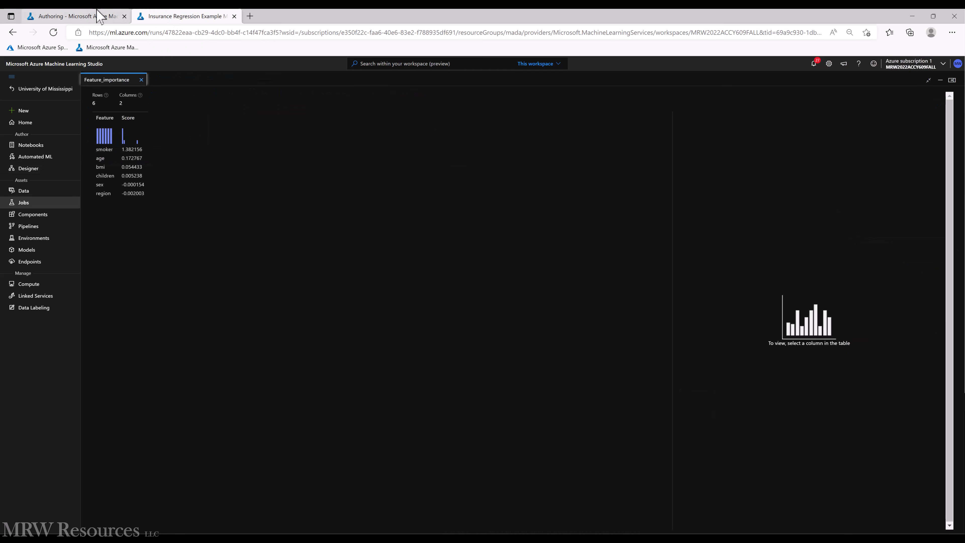
left_click(88, 16)
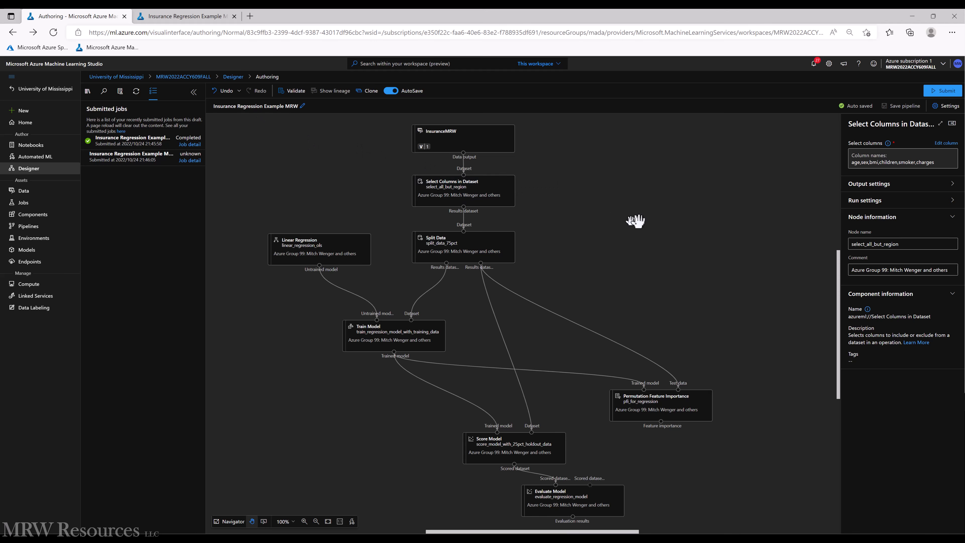
left_click(940, 92)
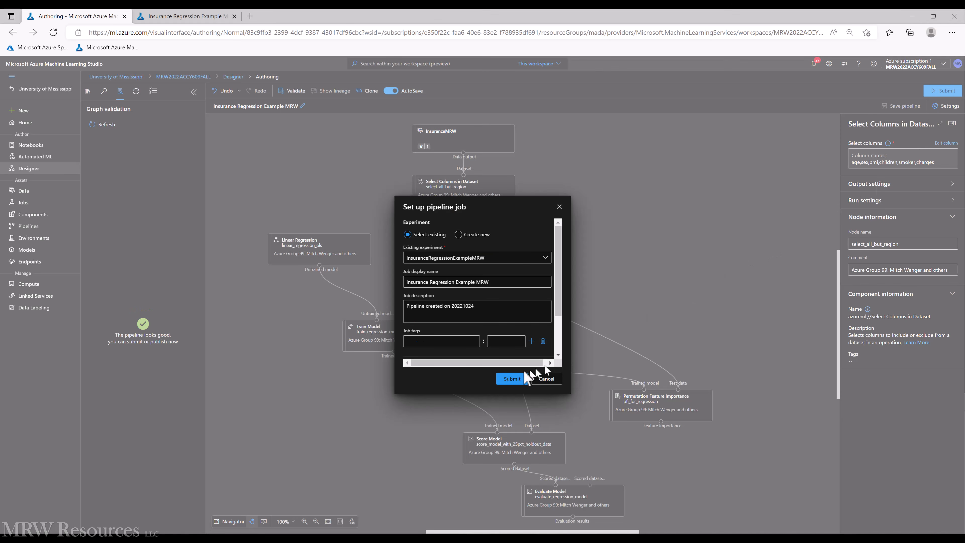
left_click(512, 378)
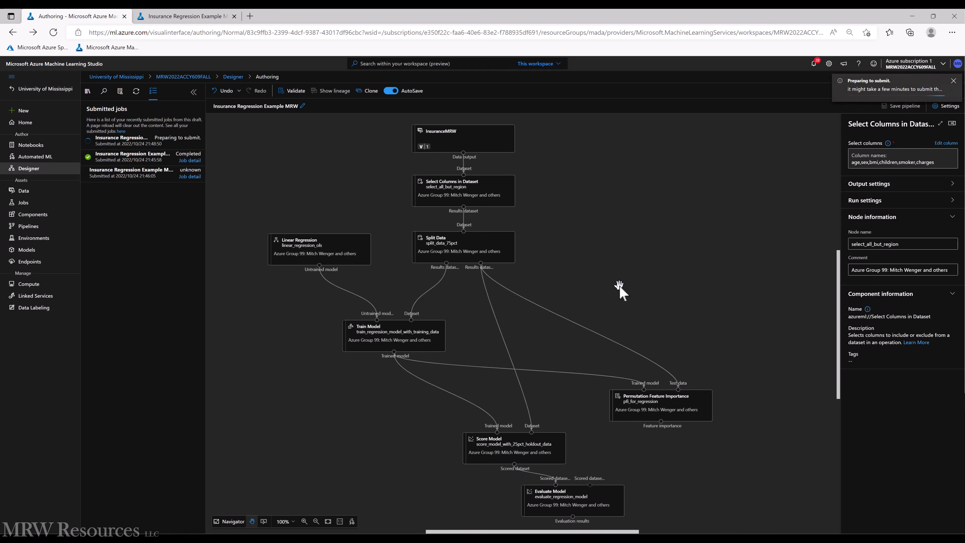
- Open the newest Insurance Regression Example MRW job and preview the feature importance output of its Permutation Feature Importance node
left_click(155, 18)
left_click(22, 202)
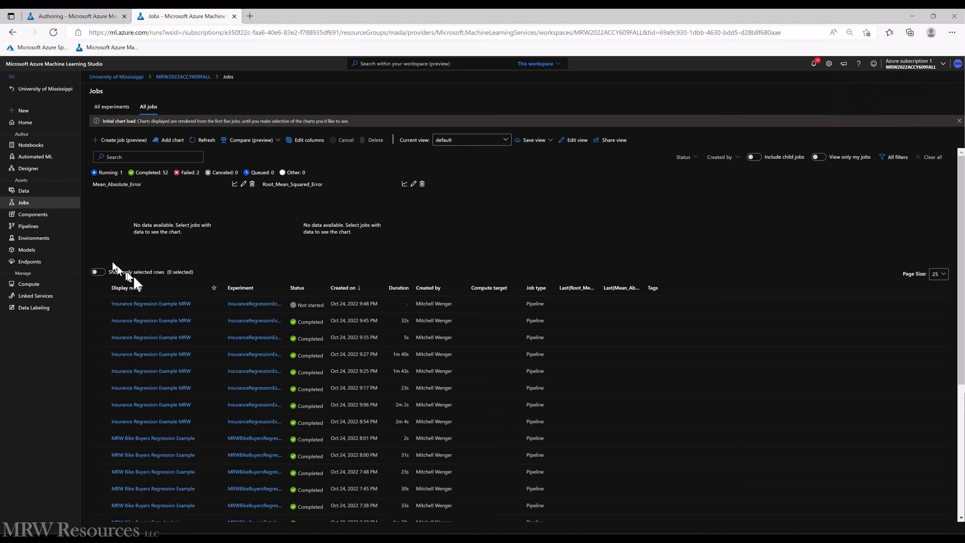
left_click(163, 304)
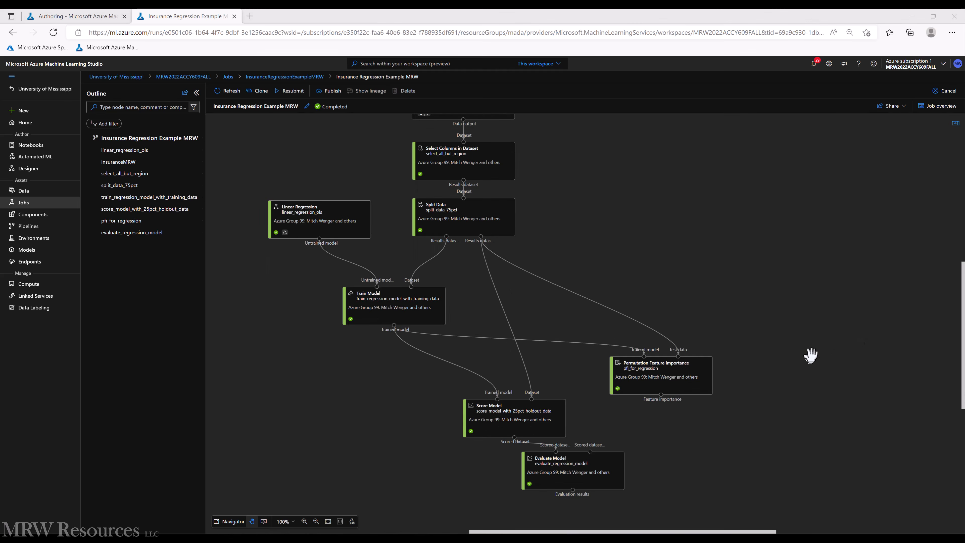
right_click(678, 384)
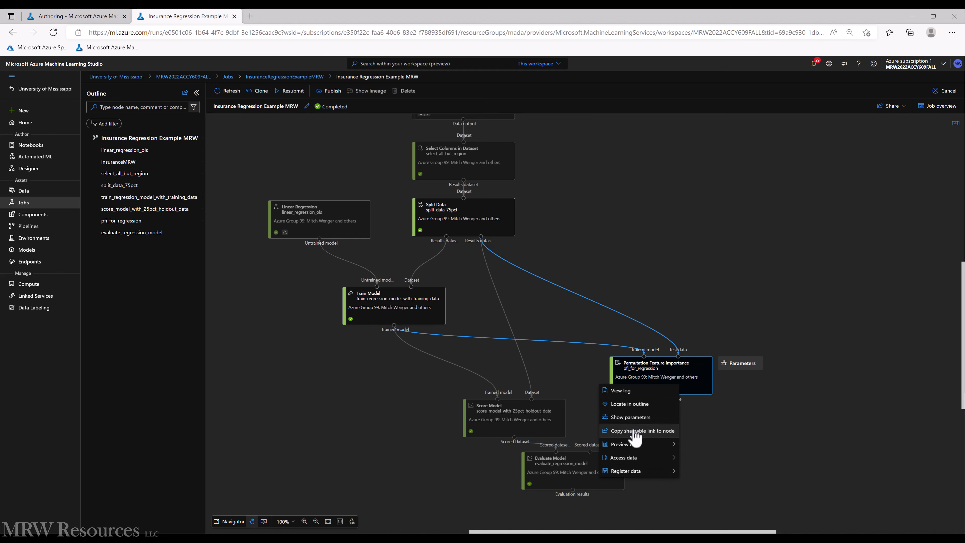
mouse_move(638, 444)
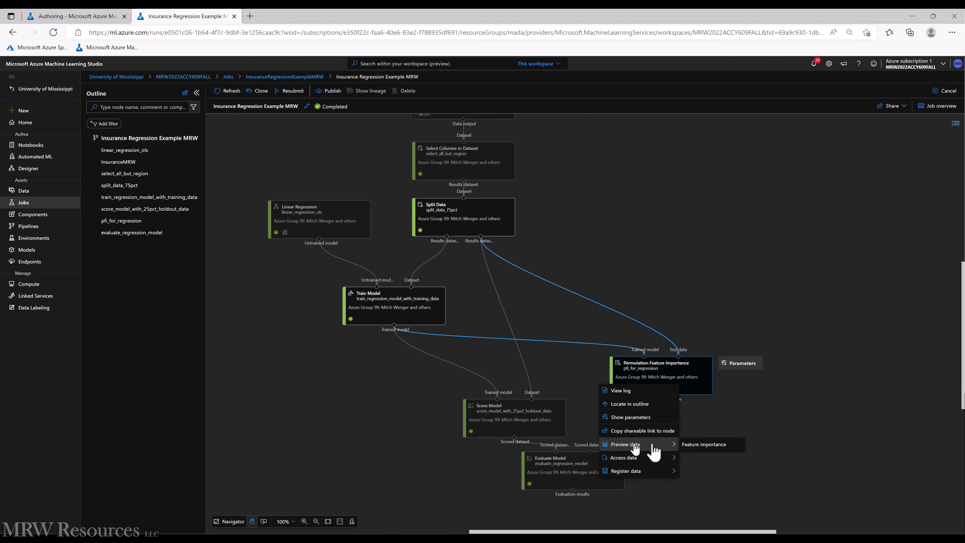
left_click(710, 444)
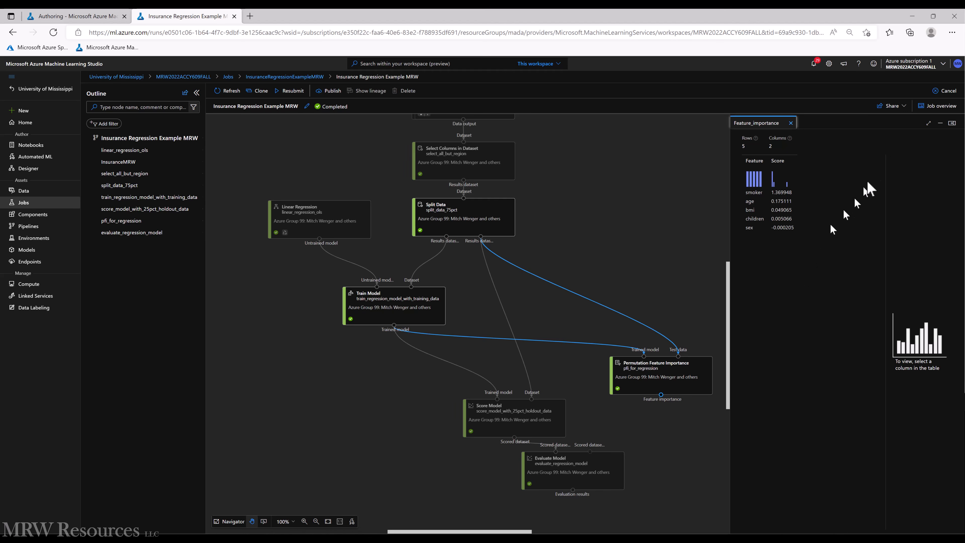
- Preview the evaluation results of the job's Evaluate Model node, enlarge them to examine the error metrics, and close the preview
left_click(558, 475)
right_click(559, 475)
mouse_move(522, 477)
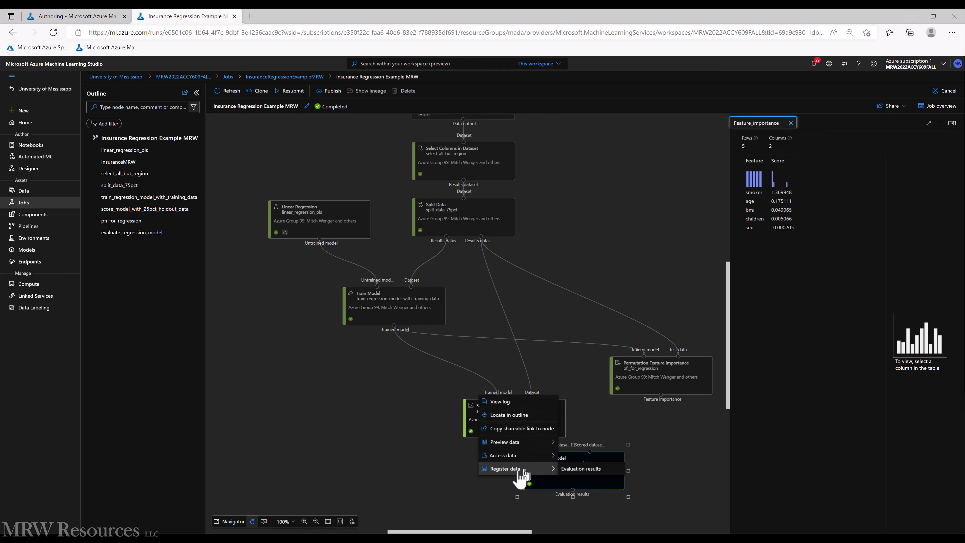
mouse_move(511, 443)
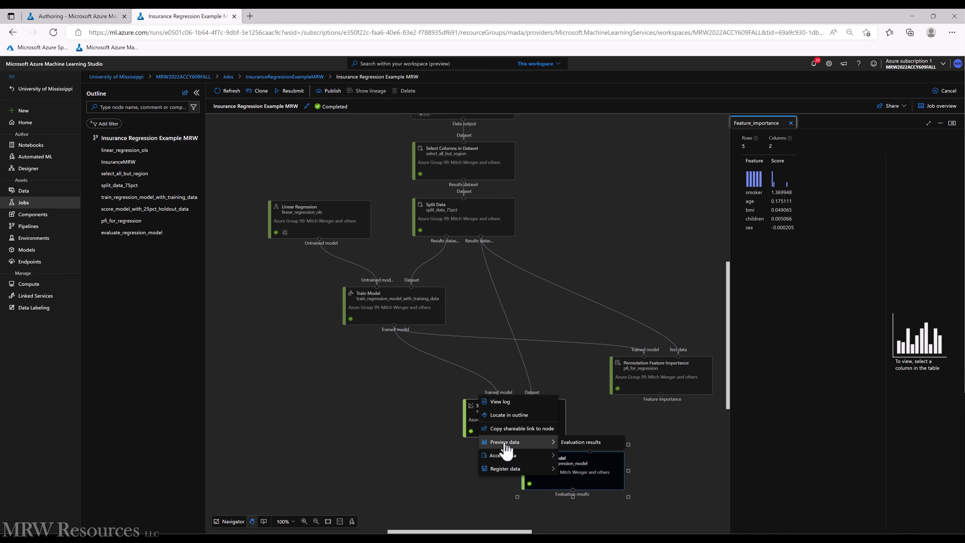
left_click(581, 442)
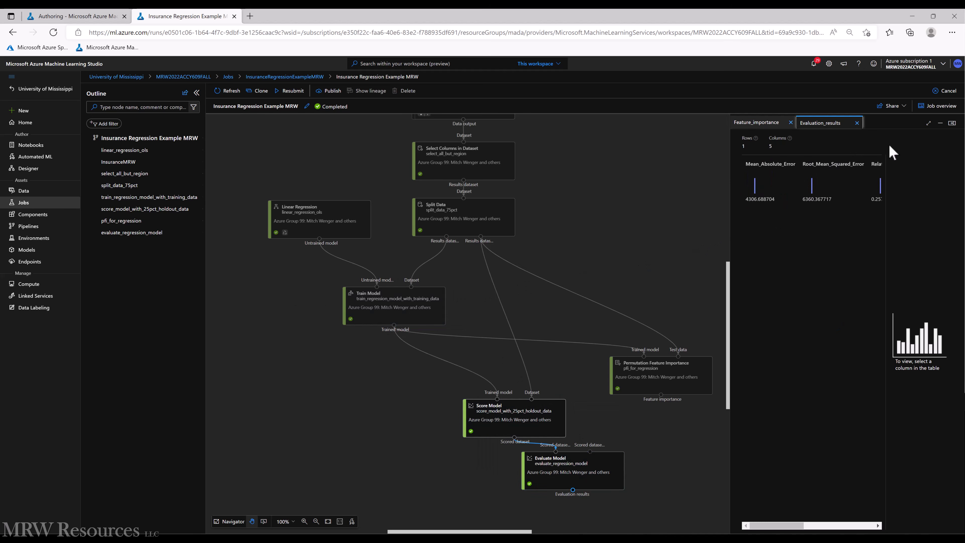
left_click(927, 123)
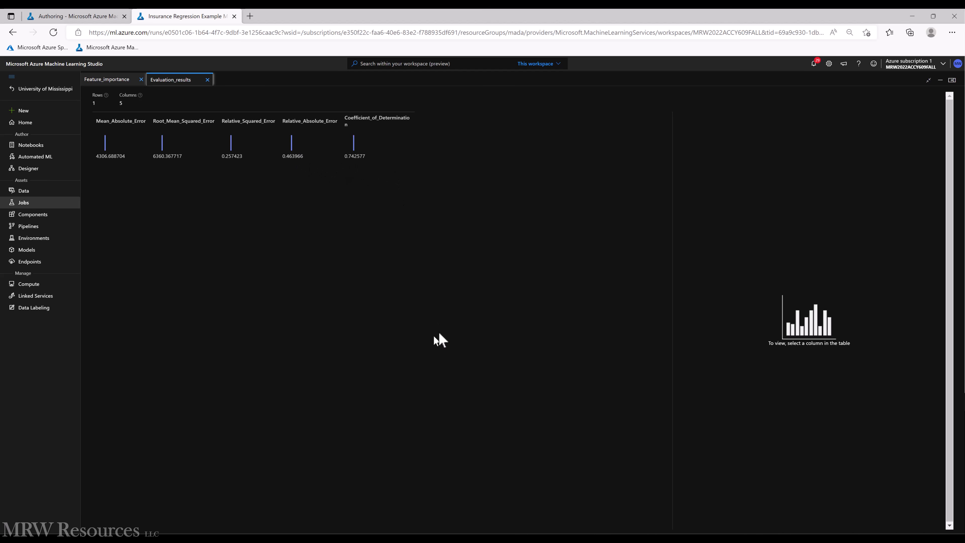
left_click(952, 81)
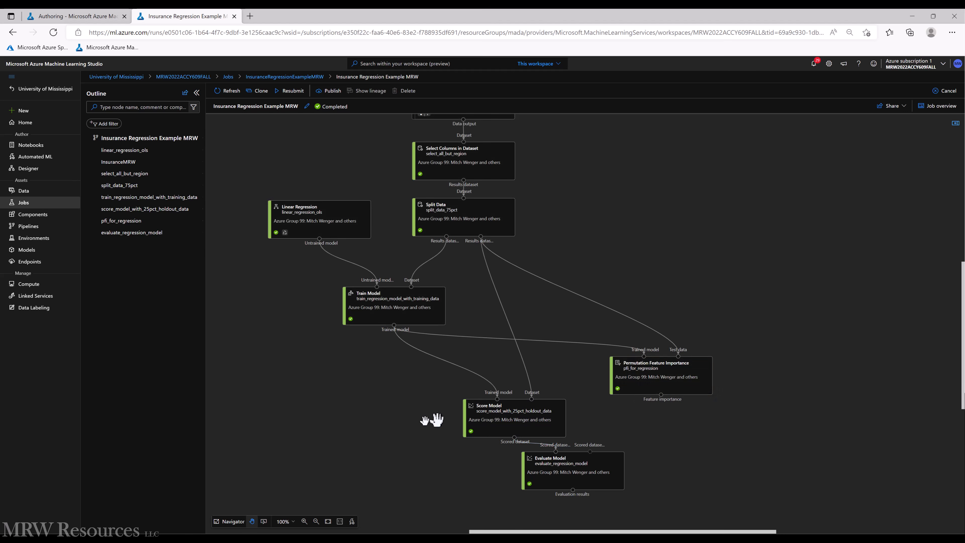
- Review the feature importance scores of the Permutation Feature Importance node once more and close the preview
left_click(666, 381)
right_click(662, 376)
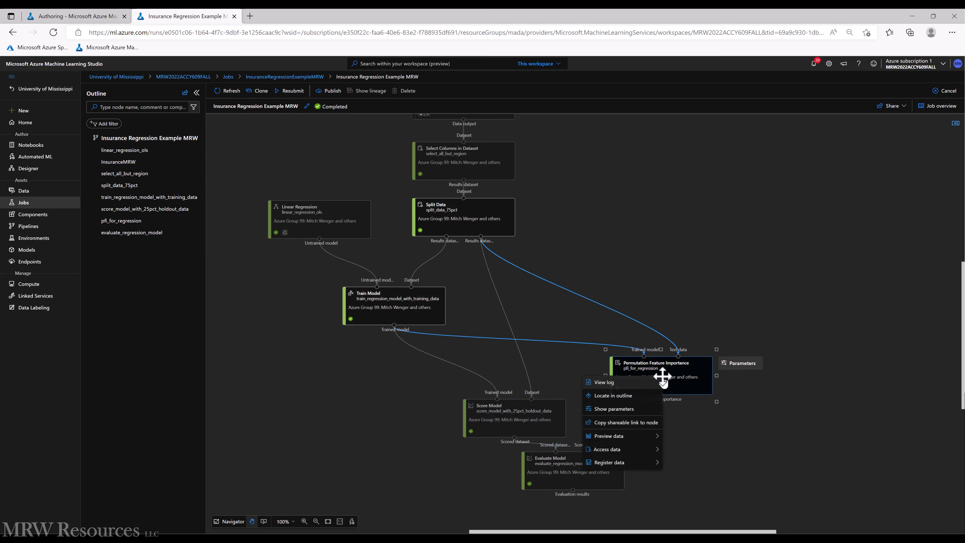
mouse_move(621, 438)
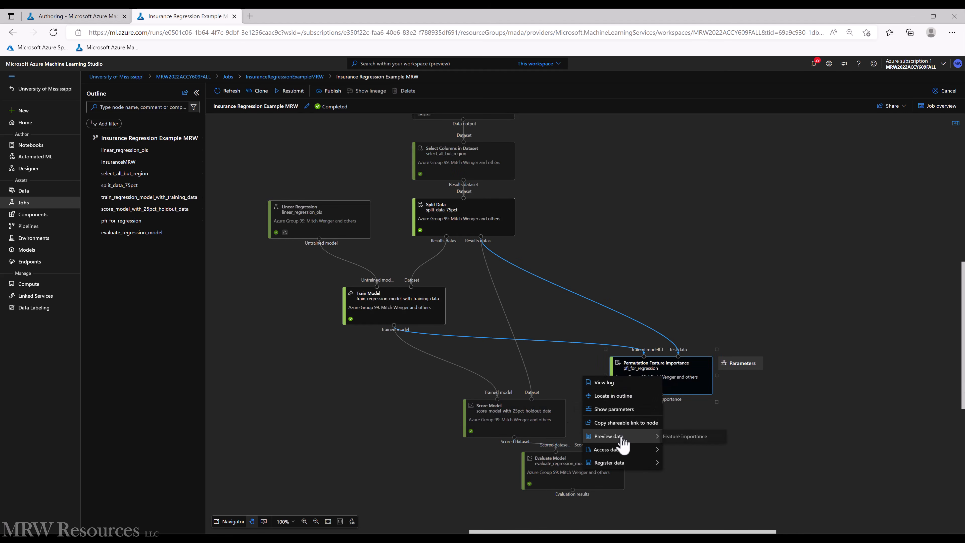
left_click(685, 436)
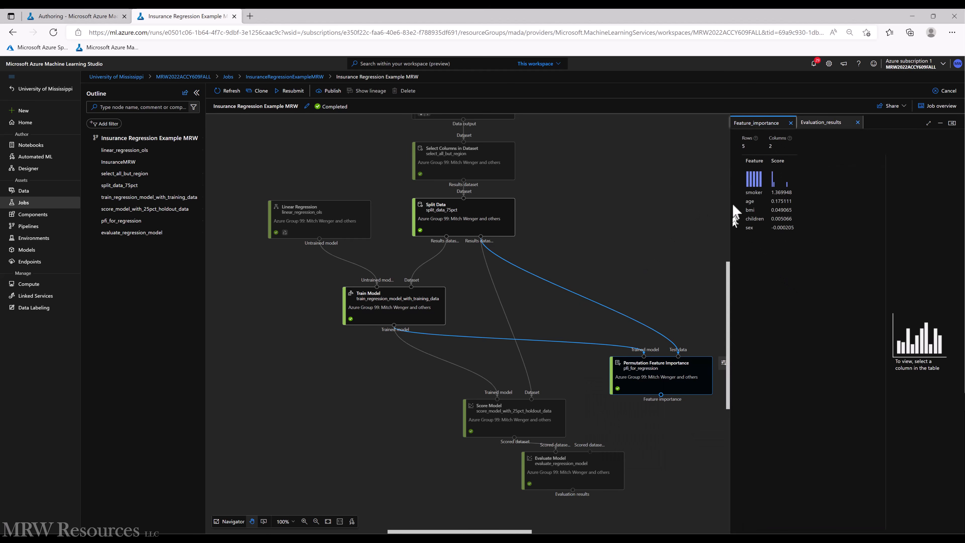
left_click(644, 233)
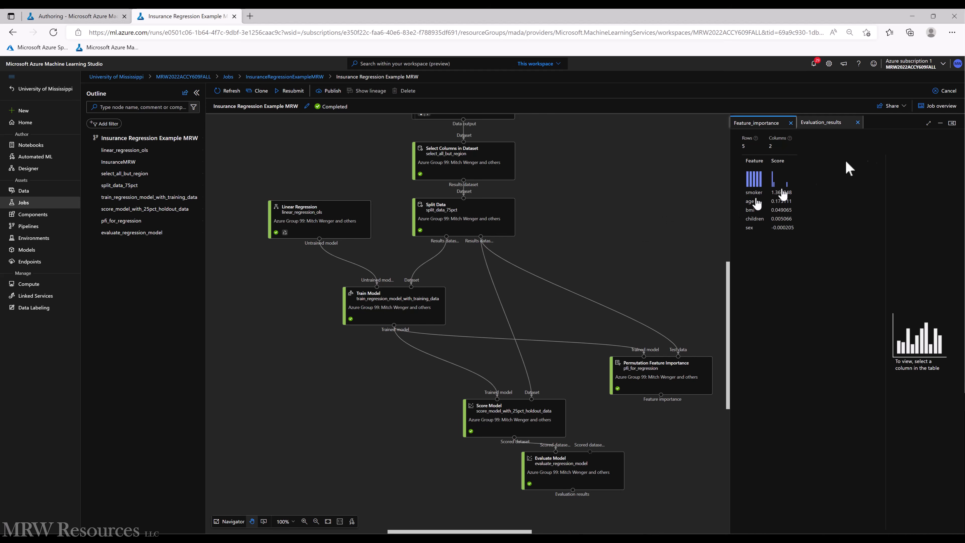
left_click(951, 122)
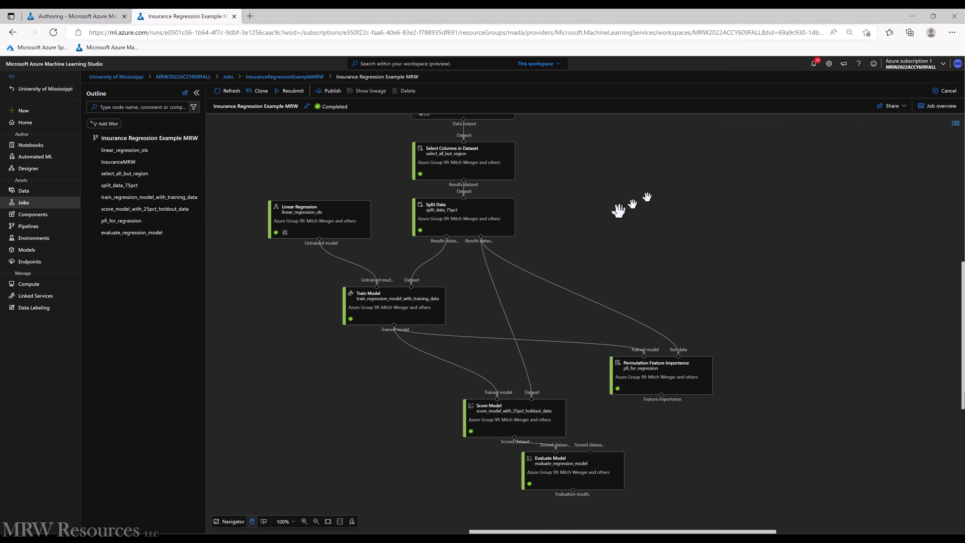